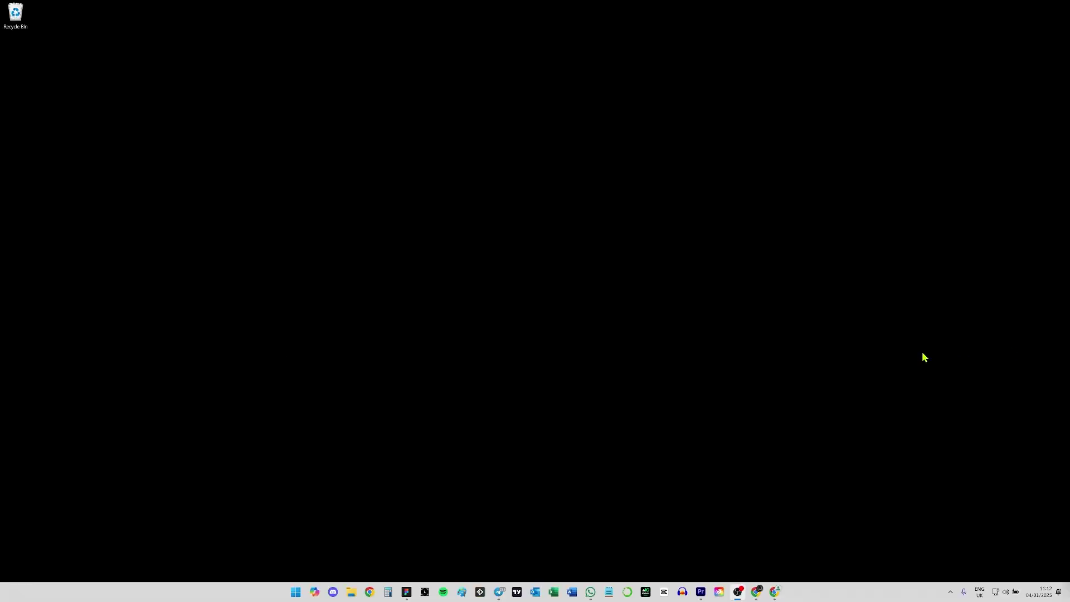
Launch Chrome from the taskbar to get a Google new tab.
{"action": "left_click", "coordinate": [775, 591]}
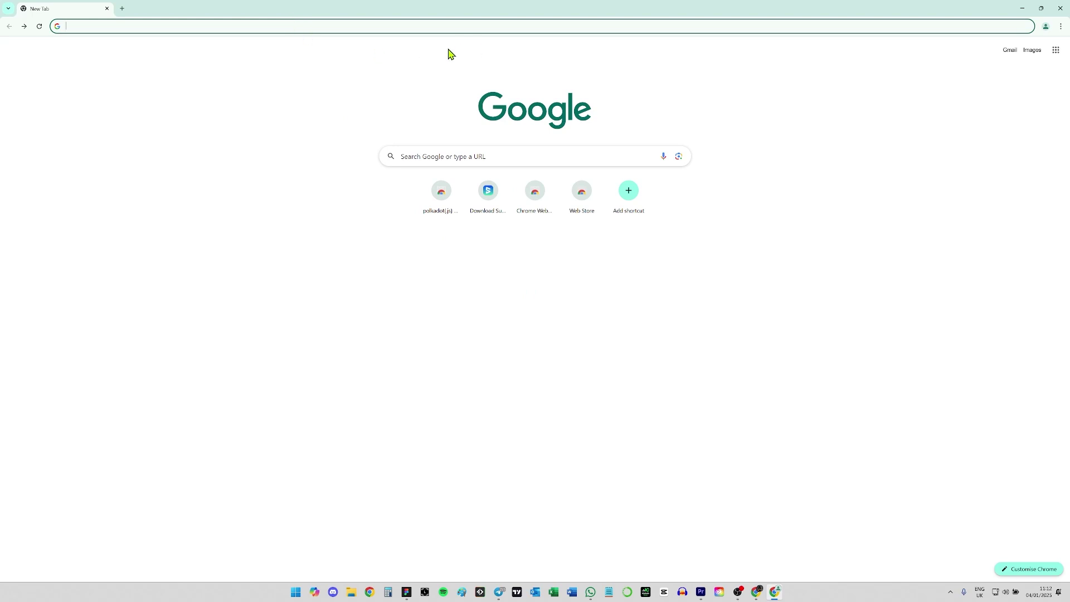
{"action": "type", "text": "subwallet.app/download.html"}
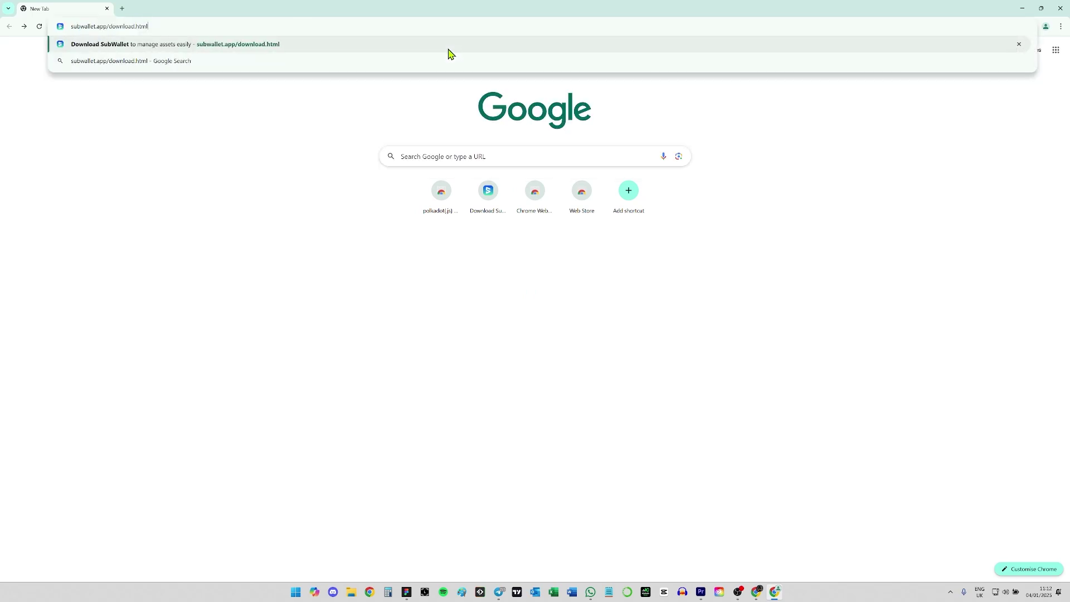
Add the SubWallet – Polkadot Wallet extension to Chrome via subwallet.app/download.html.
{"action": "key", "text": "Return"}
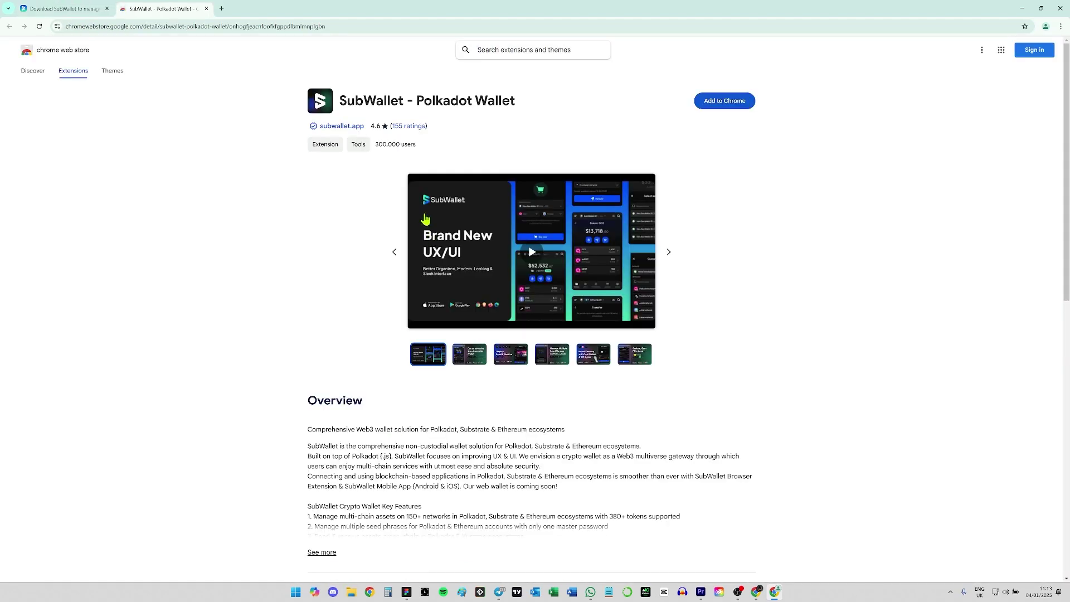
{"action": "left_click", "coordinate": [723, 105]}
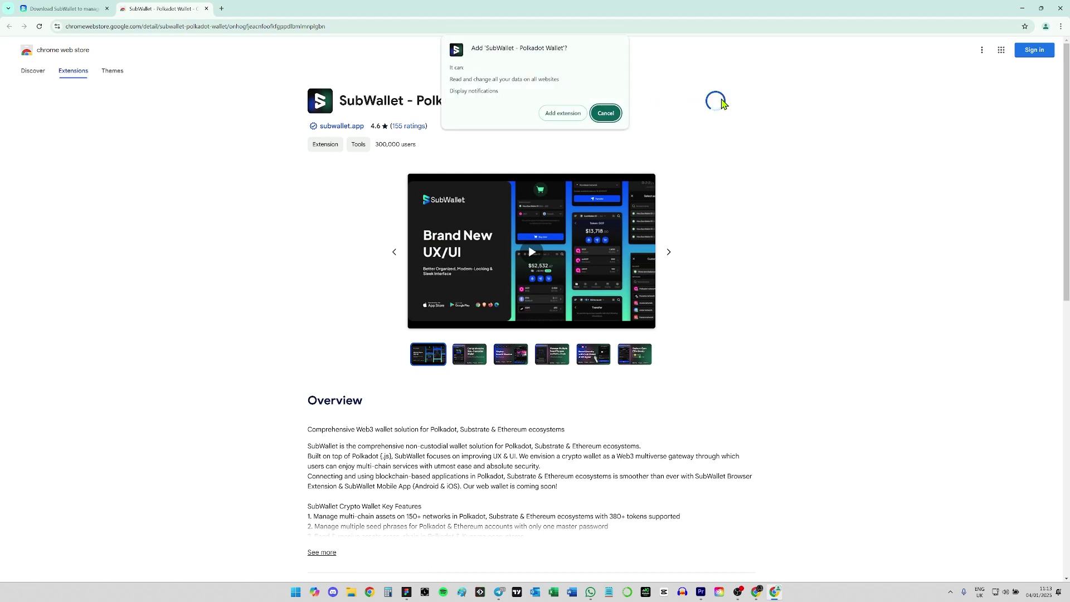
{"action": "left_click", "coordinate": [561, 117]}
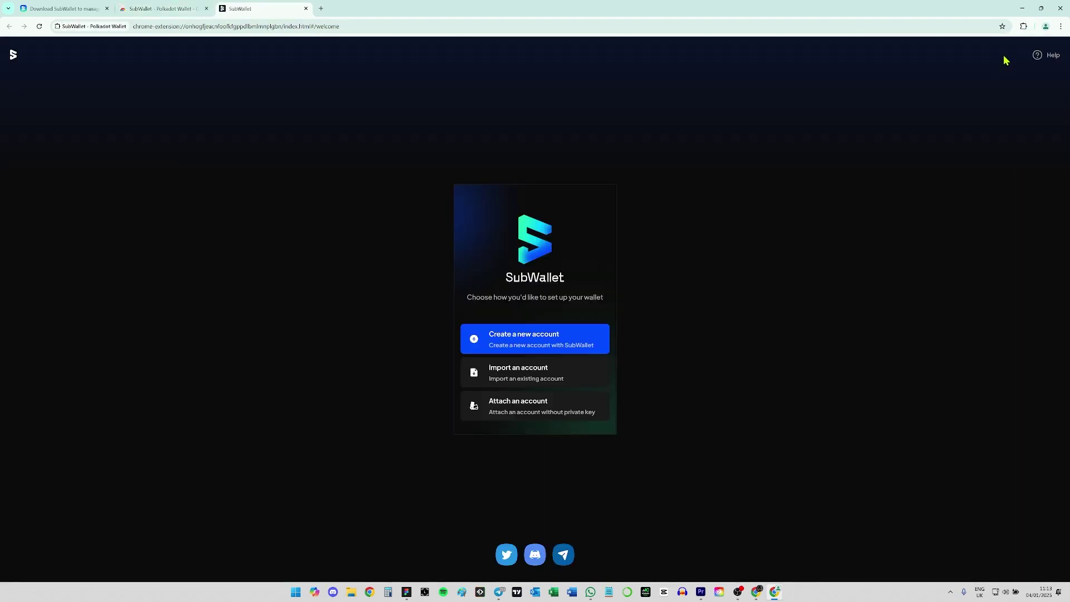
{"action": "left_click", "coordinate": [1025, 28]}
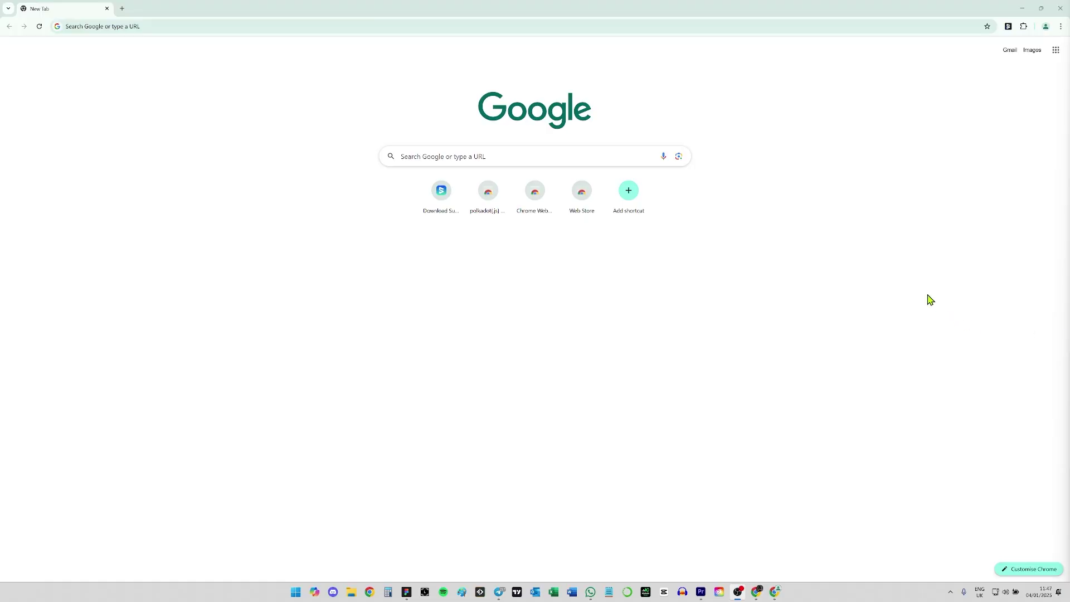
Open SubWallet, choose Create a new account, and agree to the Terms of Use.
{"action": "left_click", "coordinate": [1009, 27]}
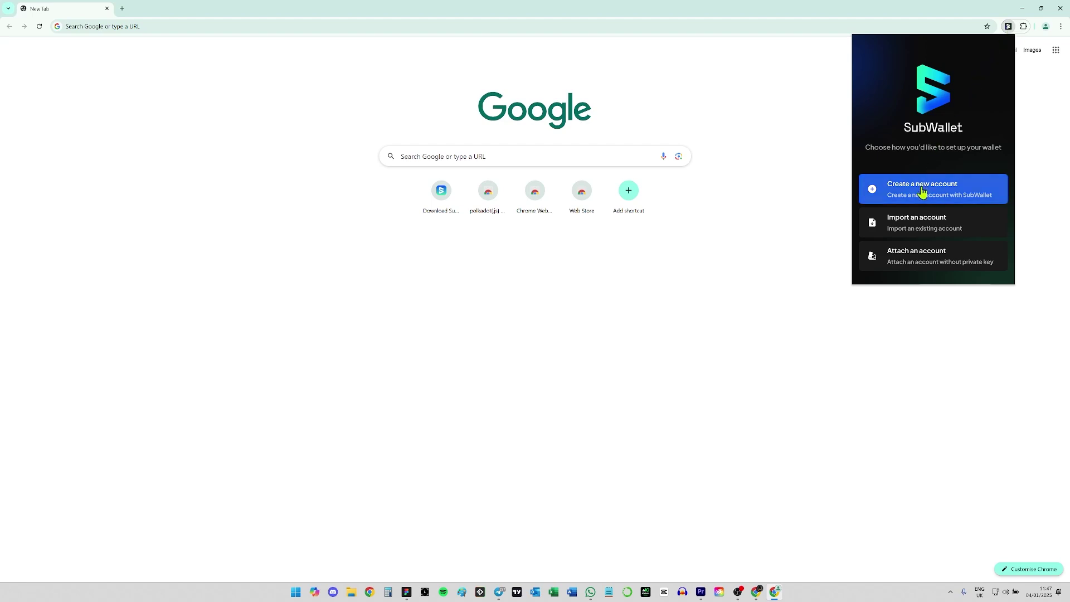
{"action": "left_click", "coordinate": [922, 187]}
{"action": "scroll", "coordinate": [922, 186], "scroll_direction": "down", "scroll_amount": 5}
{"action": "scroll", "coordinate": [929, 151], "scroll_direction": "down", "scroll_amount": 5}
{"action": "scroll", "coordinate": [931, 149], "scroll_direction": "down", "scroll_amount": 5}
{"action": "scroll", "coordinate": [930, 151], "scroll_direction": "down", "scroll_amount": 5}
{"action": "scroll", "coordinate": [930, 152], "scroll_direction": "down", "scroll_amount": 5}
{"action": "scroll", "coordinate": [930, 155], "scroll_direction": "down", "scroll_amount": 5}
{"action": "left_click", "coordinate": [864, 231]}
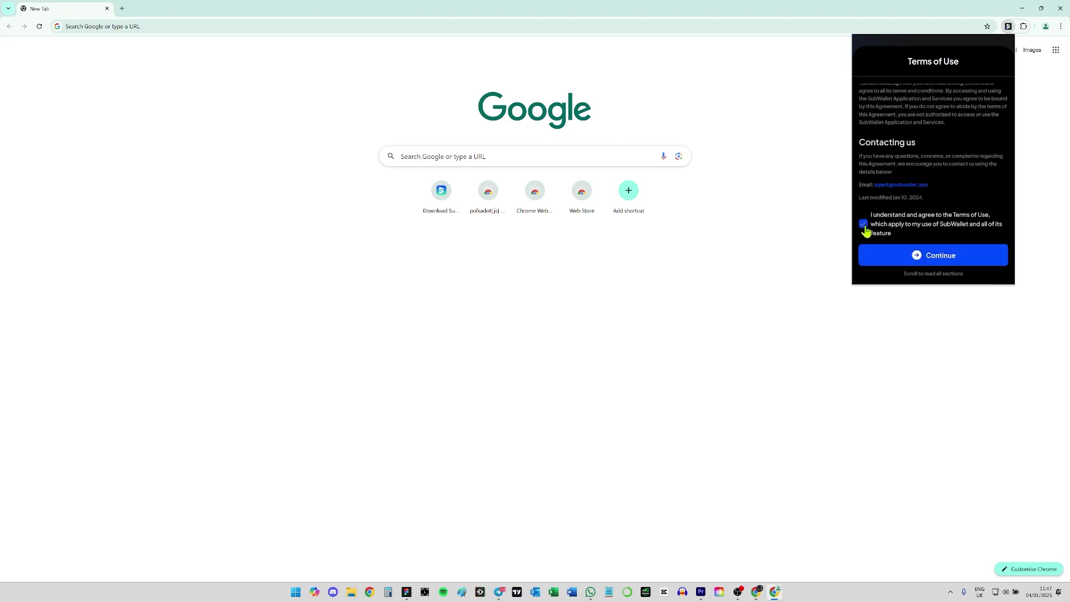
{"action": "left_click", "coordinate": [895, 260]}
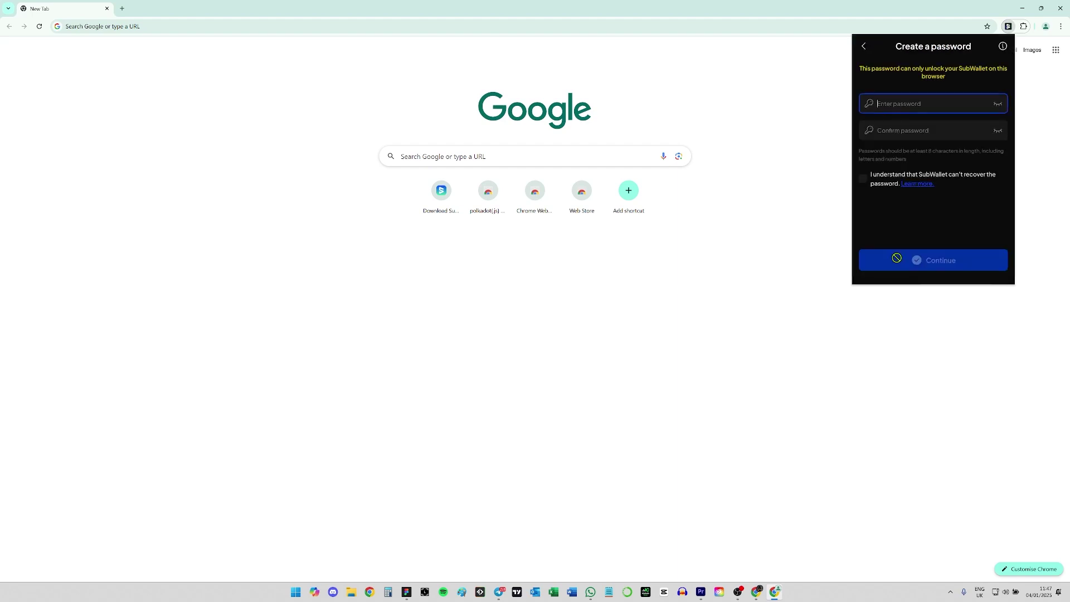
Enter and confirm the wallet password, acknowledging it cannot be recovered.
{"action": "key", "text": "ctrl+v"}
{"action": "left_click", "coordinate": [943, 129]}
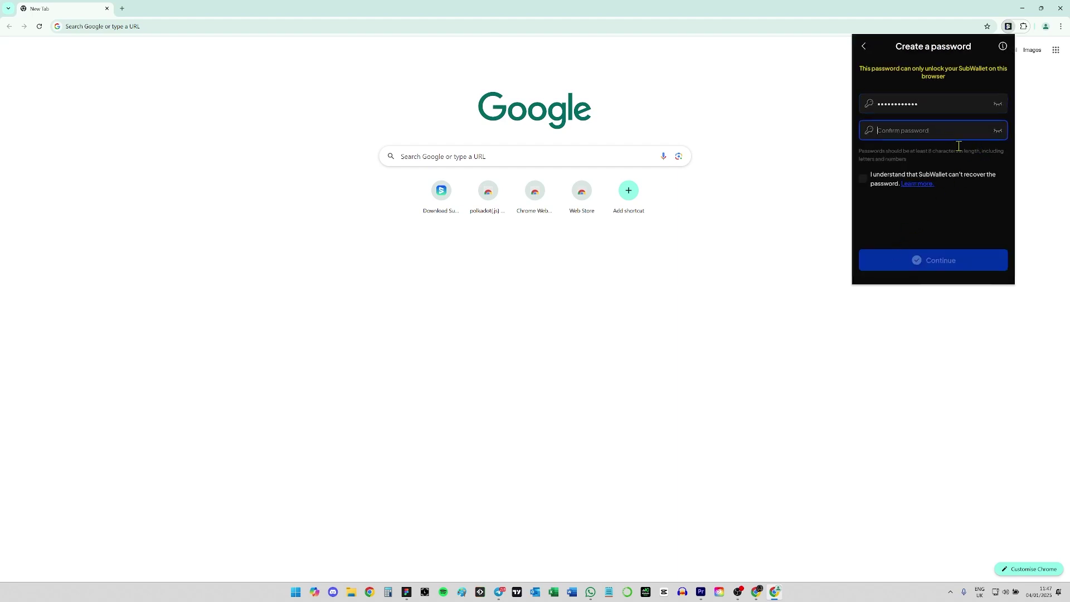
{"action": "key", "text": "ctrl+v"}
{"action": "left_click", "coordinate": [864, 179]}
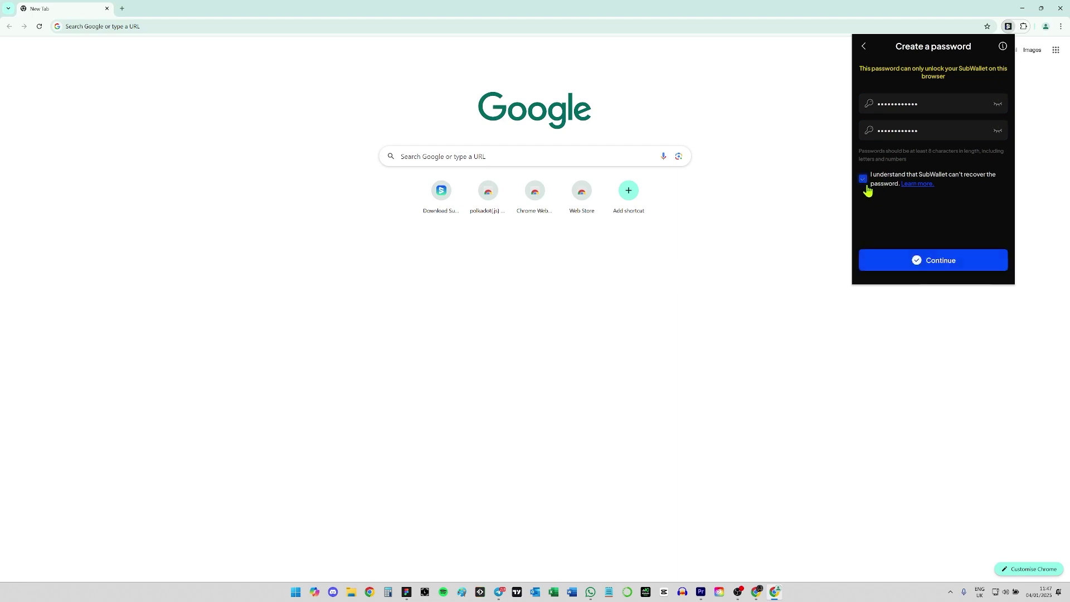
{"action": "left_click", "coordinate": [919, 266]}
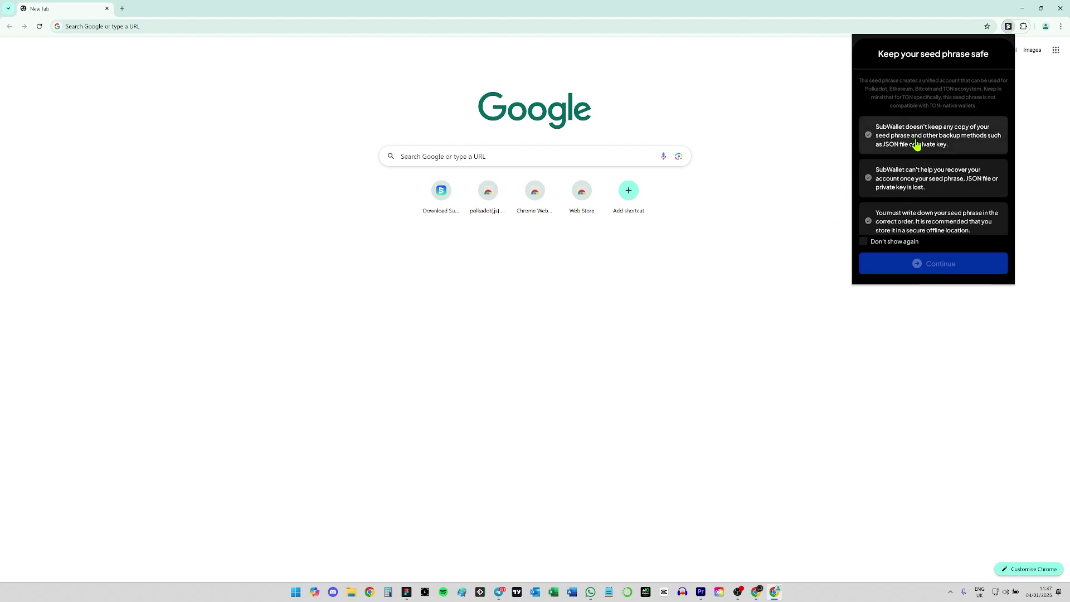
Acknowledge all seed phrase safety notices and choose Don't show again.
{"action": "left_click", "coordinate": [931, 170]}
{"action": "left_click", "coordinate": [922, 224]}
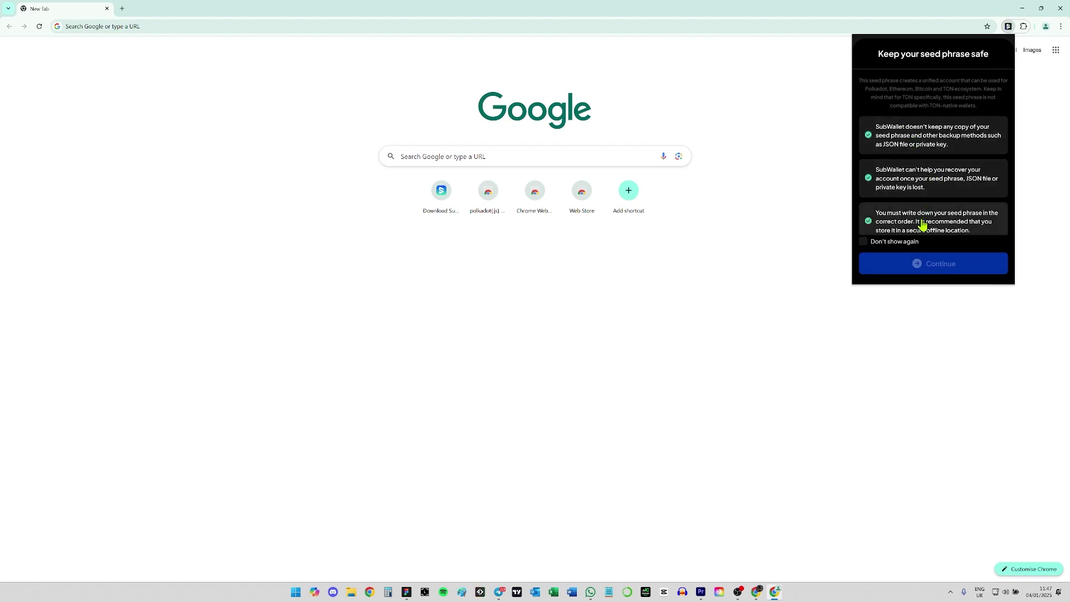
{"action": "scroll", "coordinate": [947, 195], "scroll_direction": "down", "scroll_amount": 1}
{"action": "left_click", "coordinate": [935, 220]}
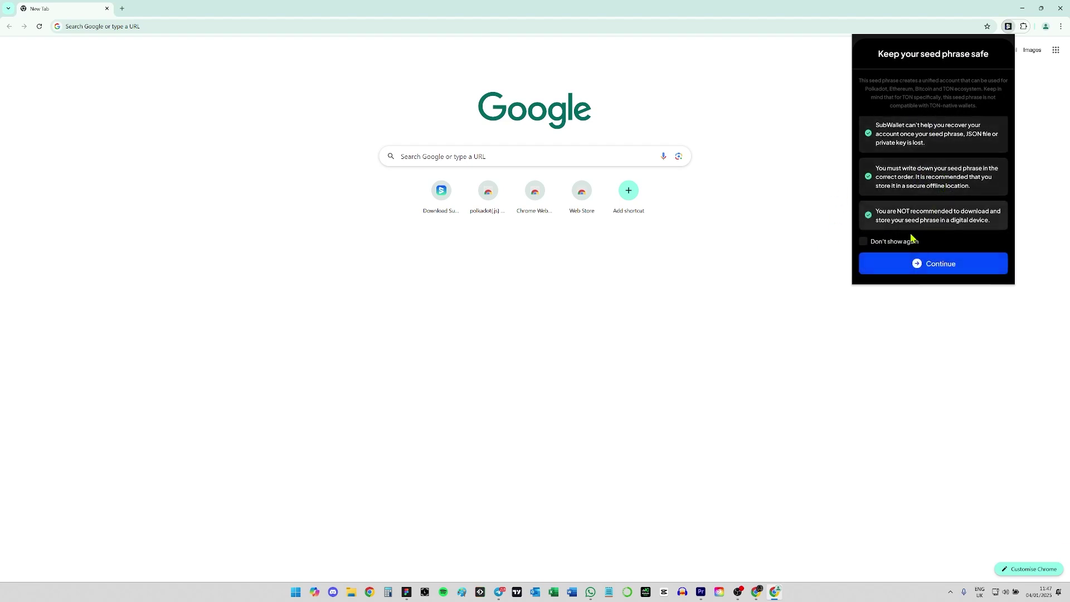
{"action": "left_click", "coordinate": [898, 242]}
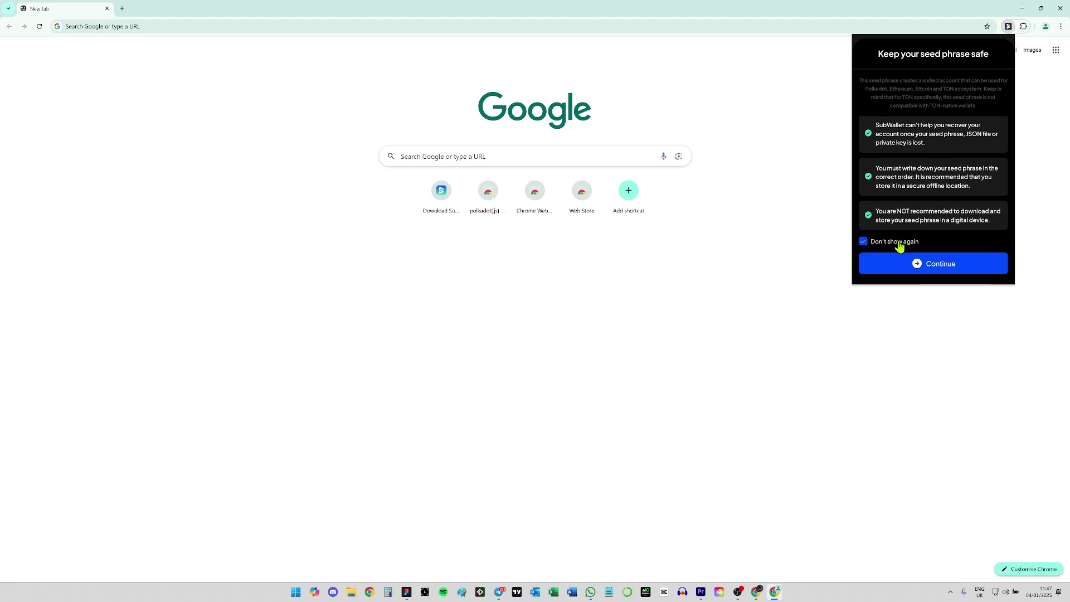
Confirm the seed phrase is kept safe and name the account 'Omni Labs'.
{"action": "left_click", "coordinate": [939, 266]}
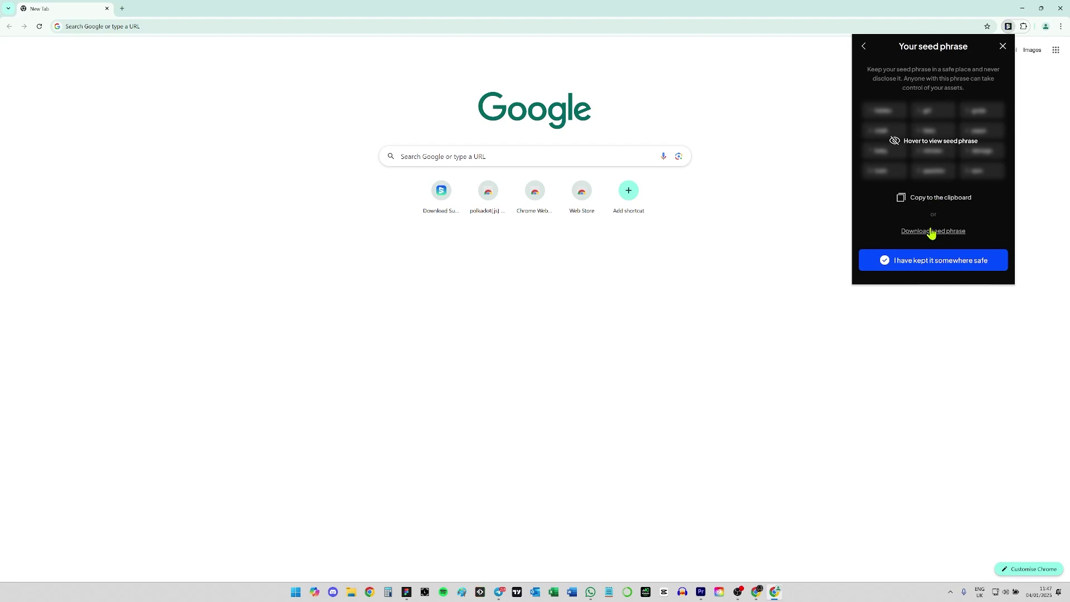
{"action": "left_click", "coordinate": [931, 262]}
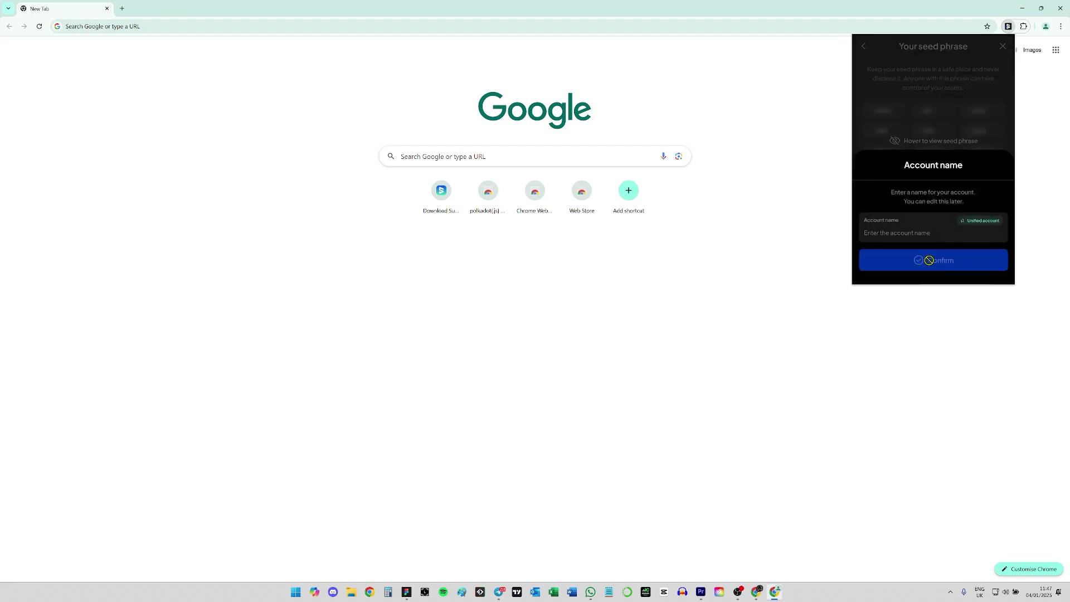
{"action": "left_click", "coordinate": [913, 230]}
{"action": "type", "text": "Omni Labs"}
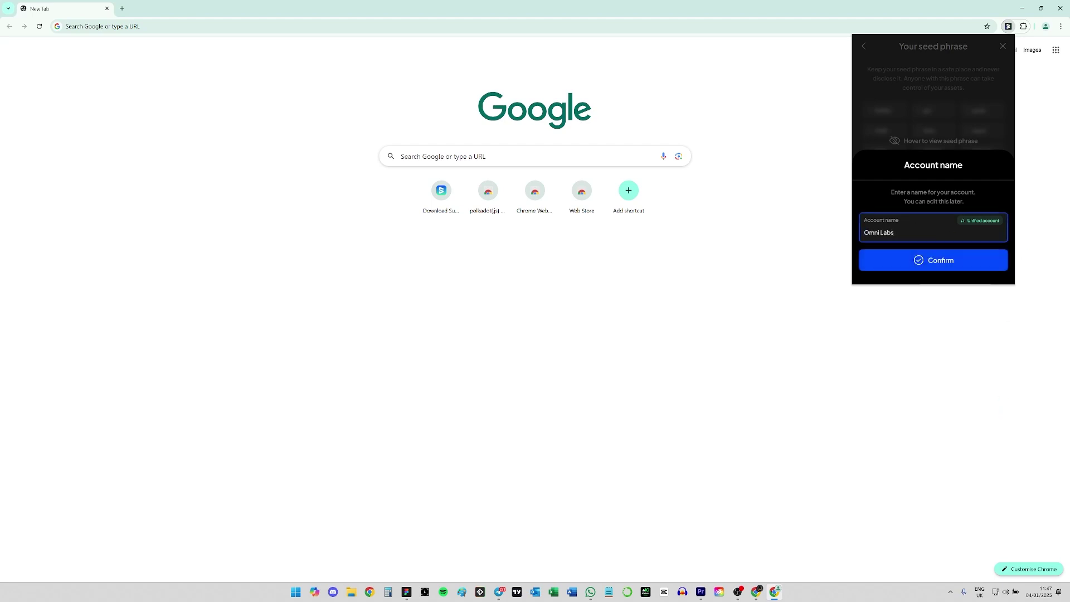
{"action": "left_click", "coordinate": [952, 265]}
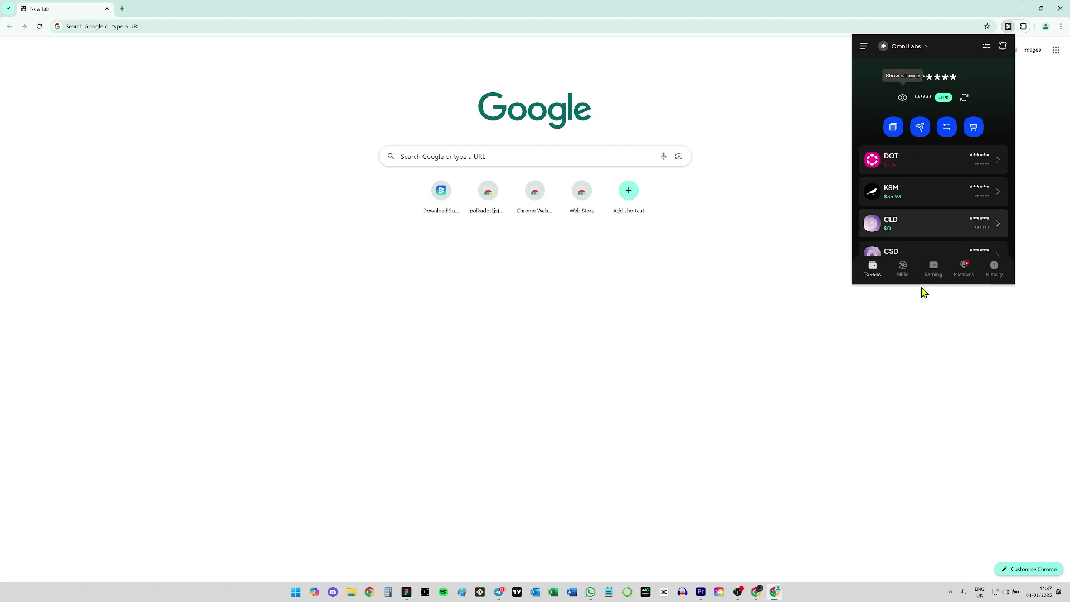
{"action": "left_click", "coordinate": [923, 364]}
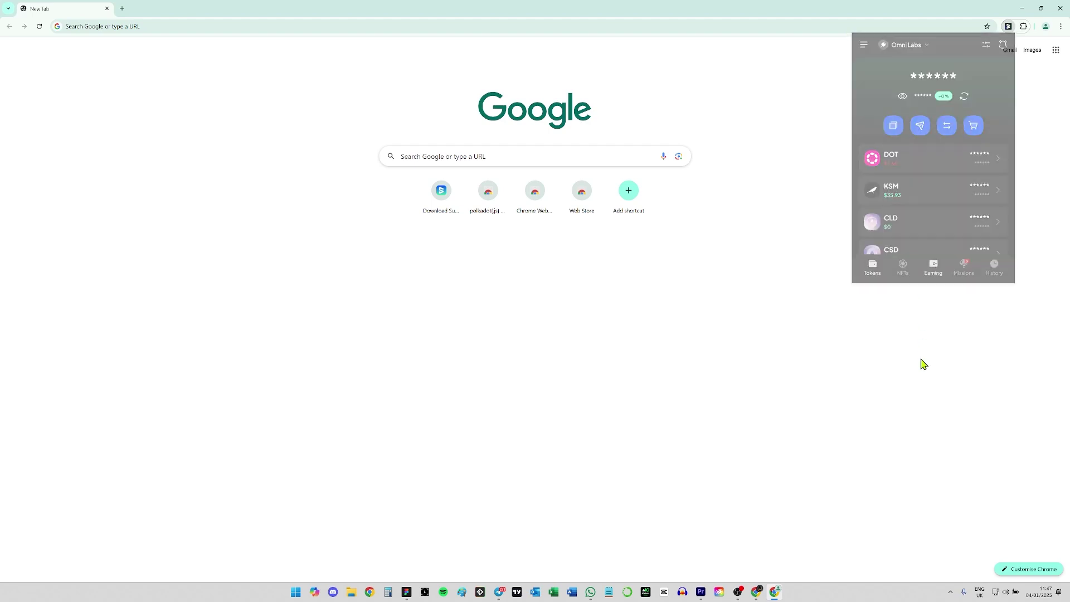
Unlock SubWallet with its password to view Omni Labs balances, then close the popup.
{"action": "left_click", "coordinate": [1009, 26]}
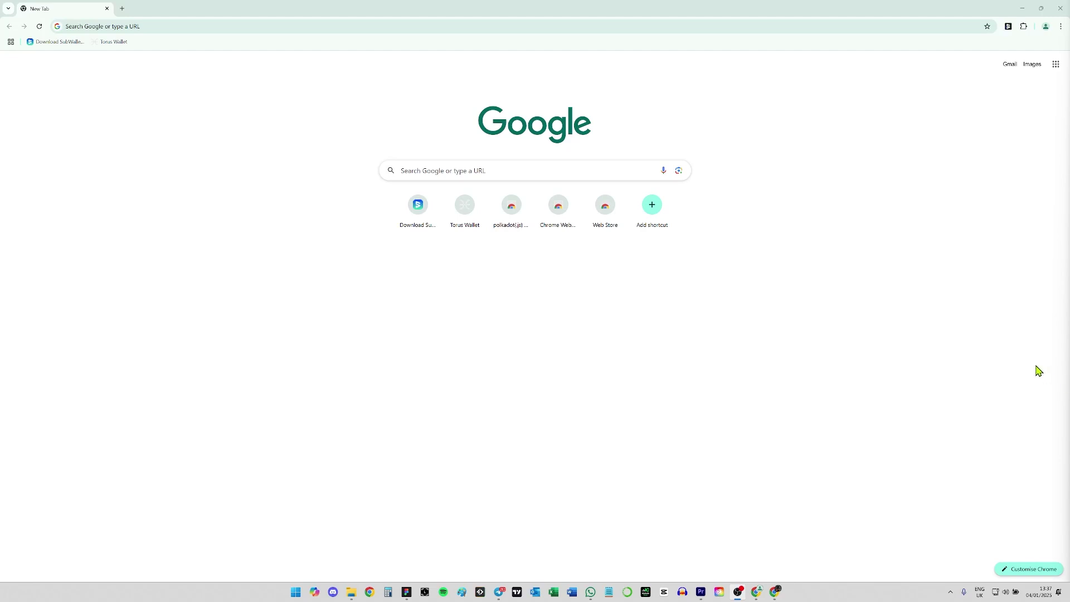
{"action": "left_click", "coordinate": [1008, 25]}
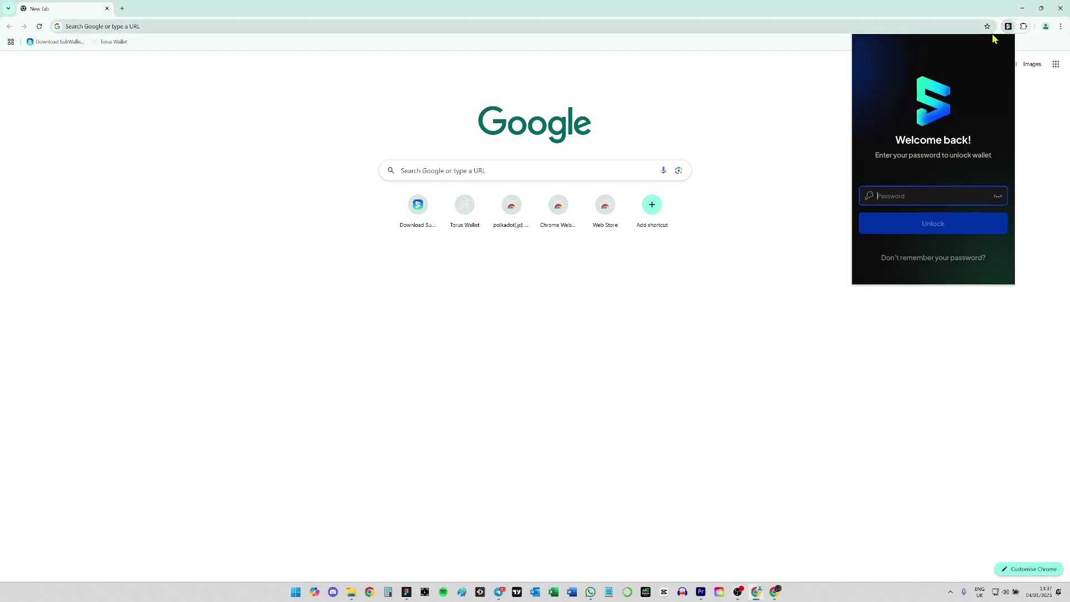
{"action": "type", "text": "••••"}
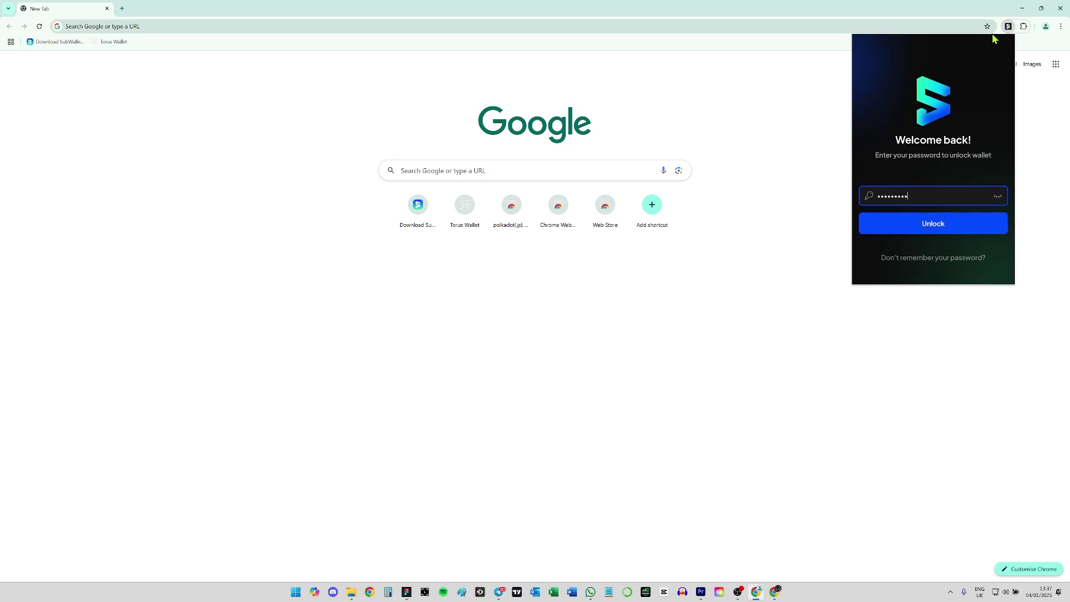
{"action": "type", "text": "••••"}
{"action": "key", "text": "Return"}
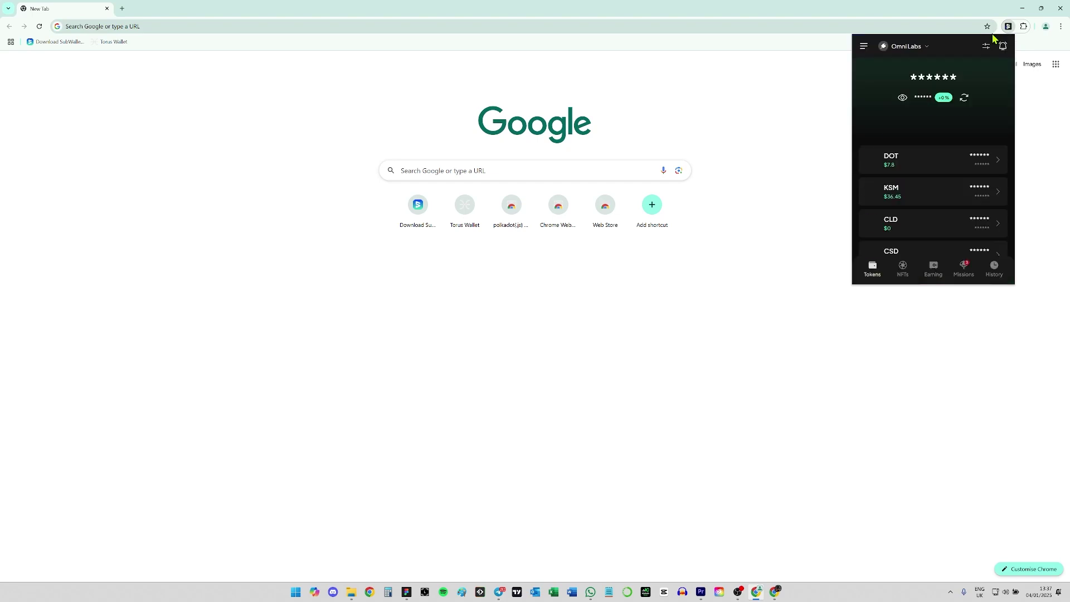
{"action": "left_click", "coordinate": [772, 117]}
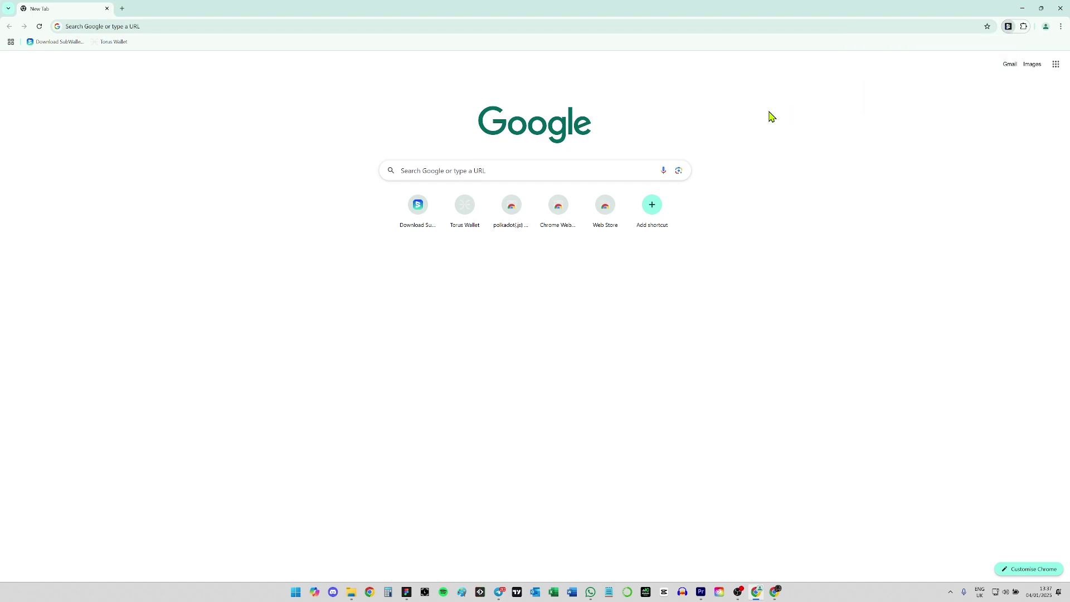
Open the Torus Wallet bookmark and connect the Omni Labs account to it.
{"action": "left_click", "coordinate": [125, 41]}
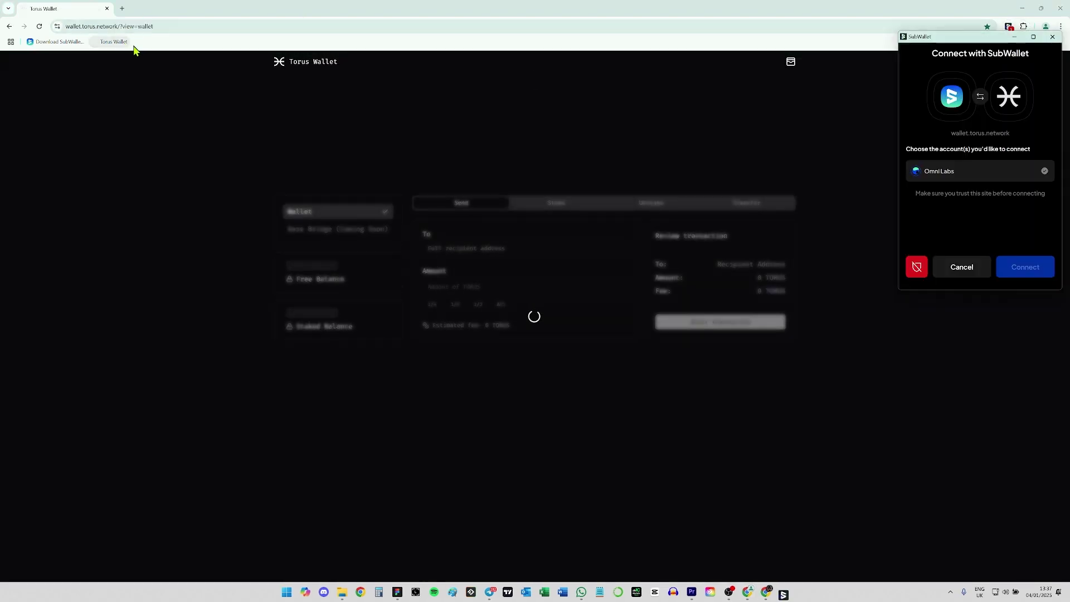
{"action": "left_click", "coordinate": [942, 179]}
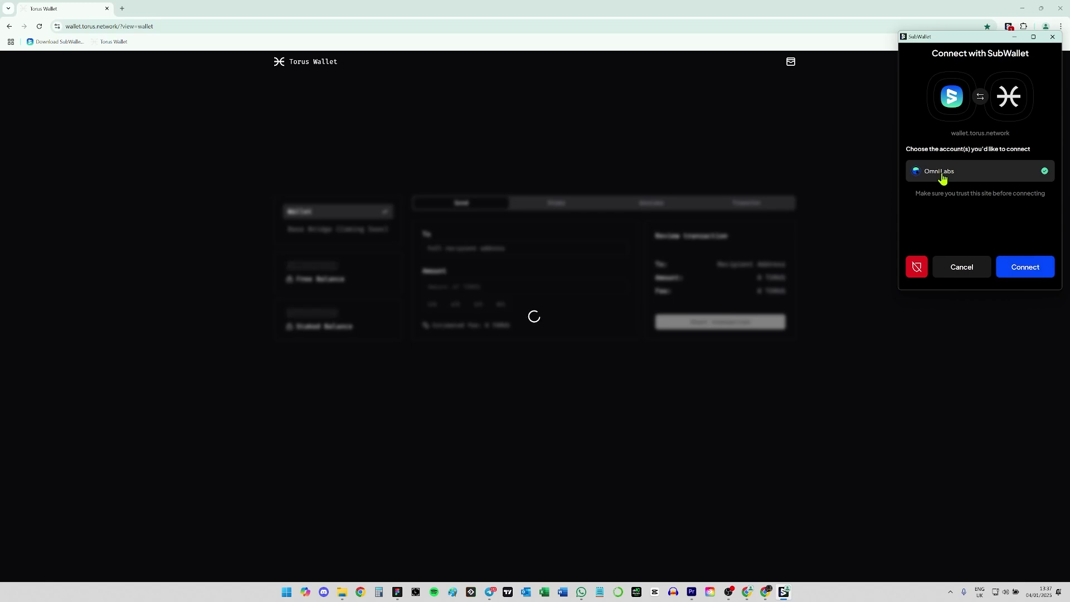
{"action": "left_click", "coordinate": [1026, 266]}
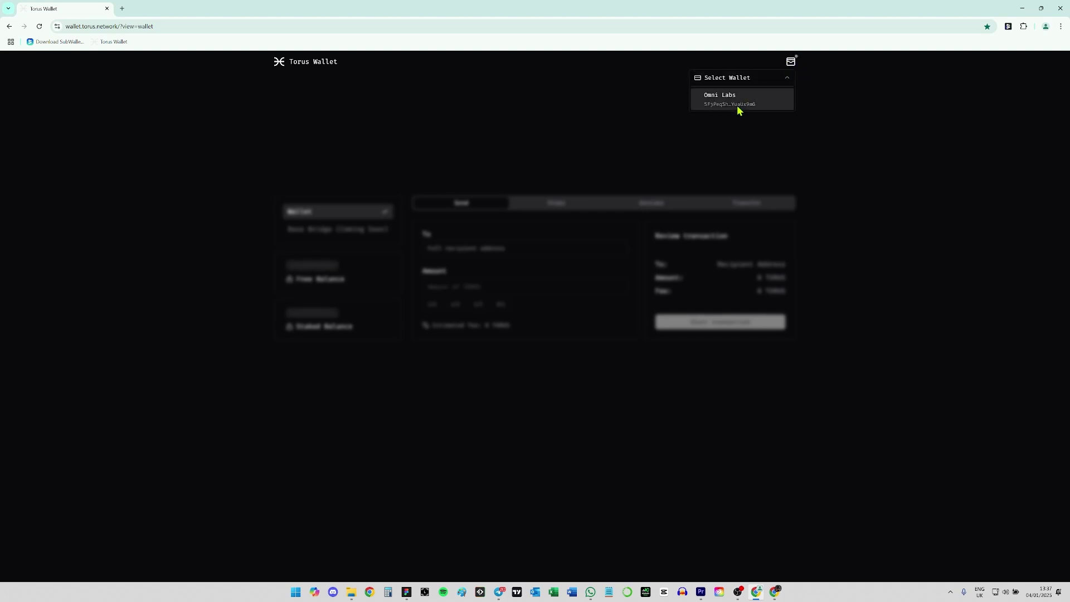
{"action": "left_click", "coordinate": [738, 109]}
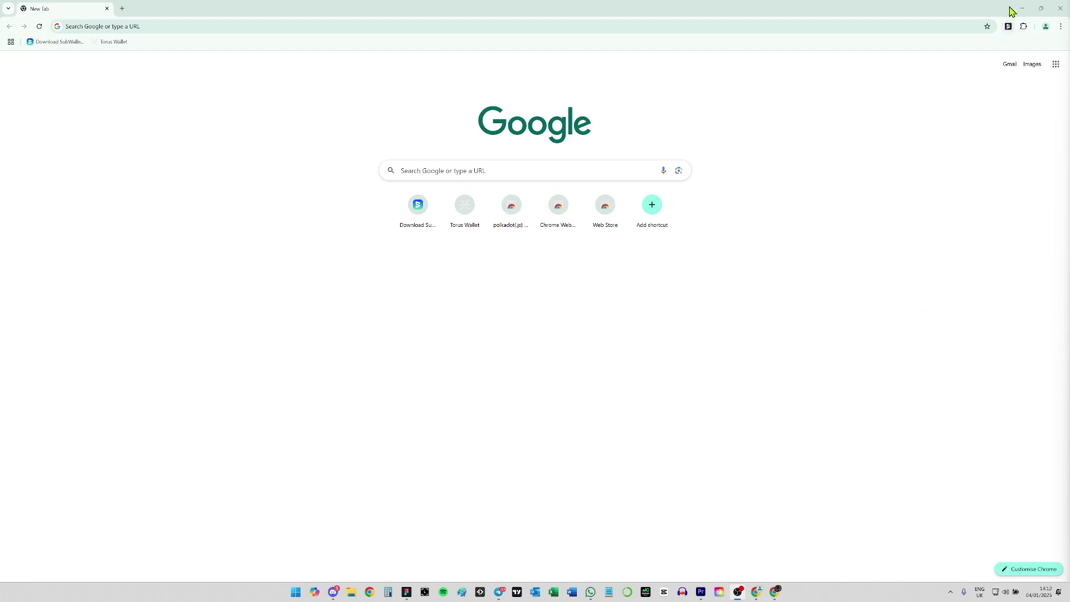
Unlock SubWallet with the password and open Manage networks from the menu.
{"action": "left_click", "coordinate": [1008, 26]}
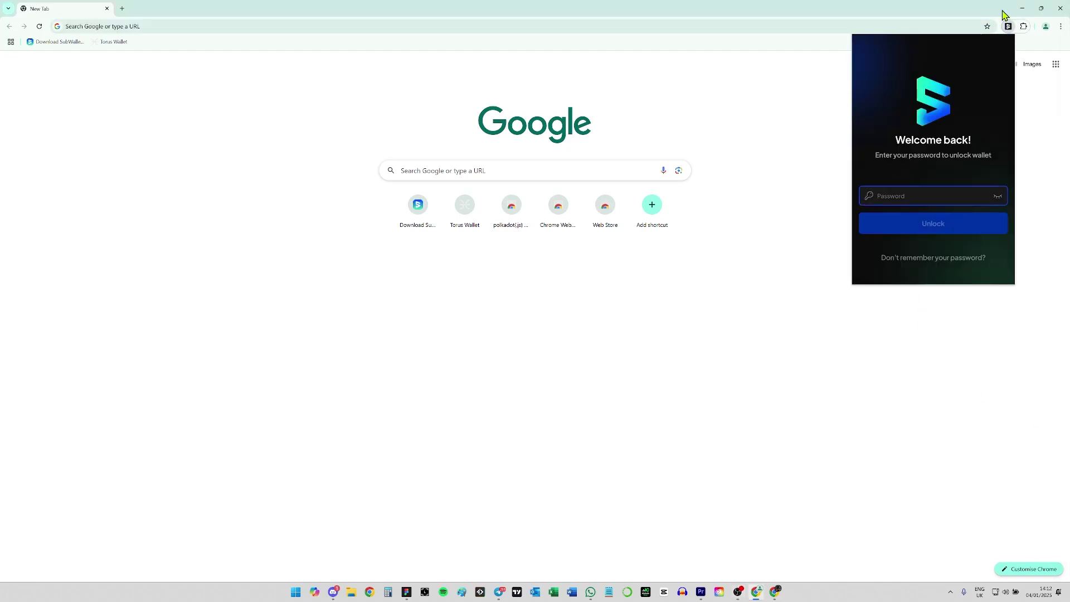
{"action": "type", "text": "a"}
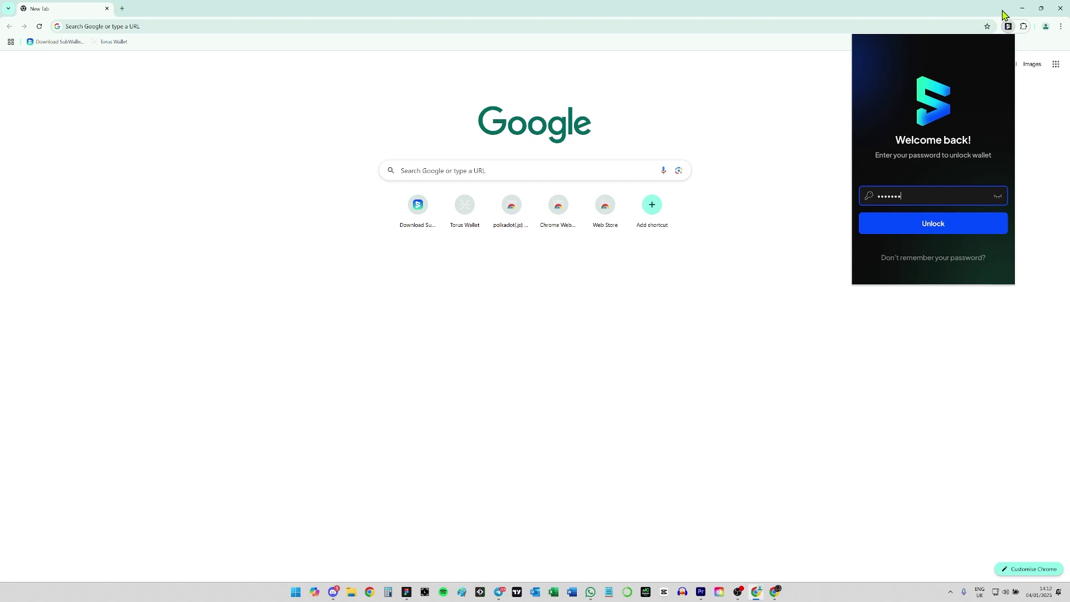
{"action": "key", "text": "Return"}
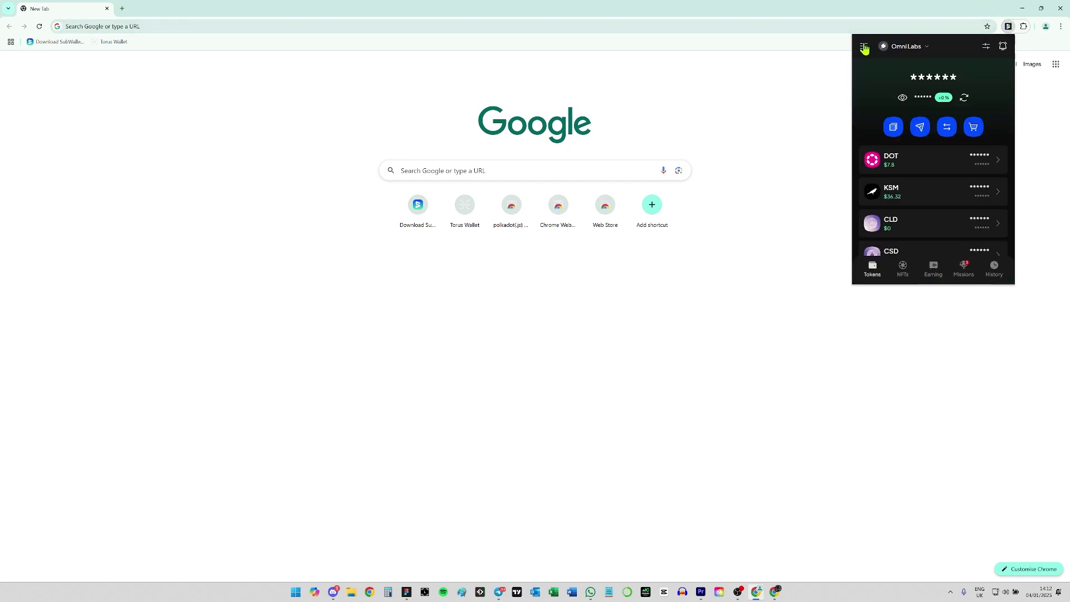
{"action": "left_click", "coordinate": [863, 46]}
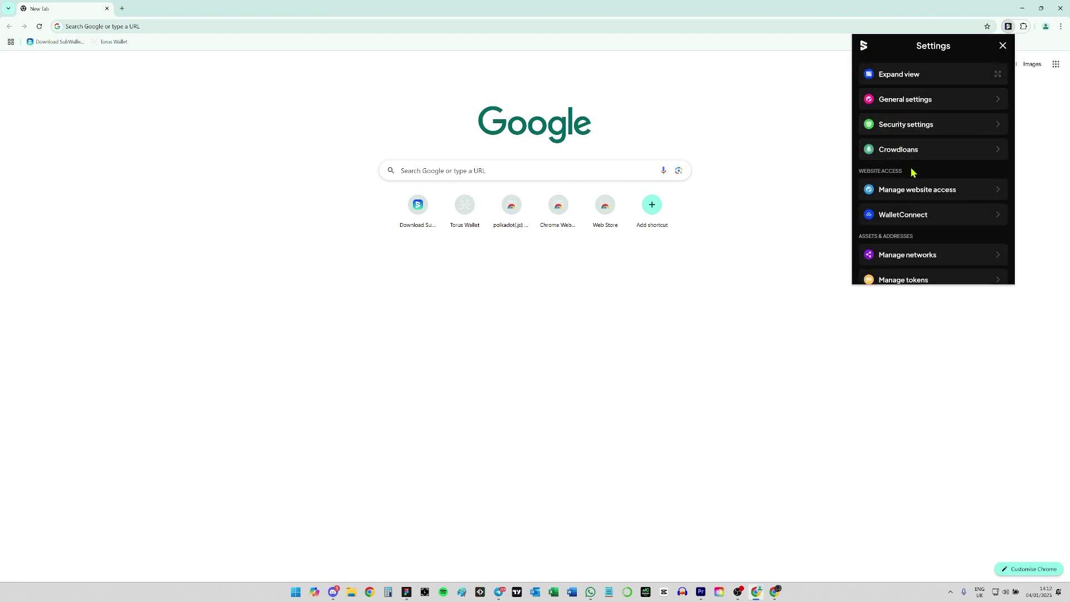
{"action": "scroll", "coordinate": [911, 167], "scroll_direction": "down", "scroll_amount": 2}
{"action": "scroll", "coordinate": [909, 172], "scroll_direction": "down", "scroll_amount": 1}
{"action": "left_click", "coordinate": [910, 175]}
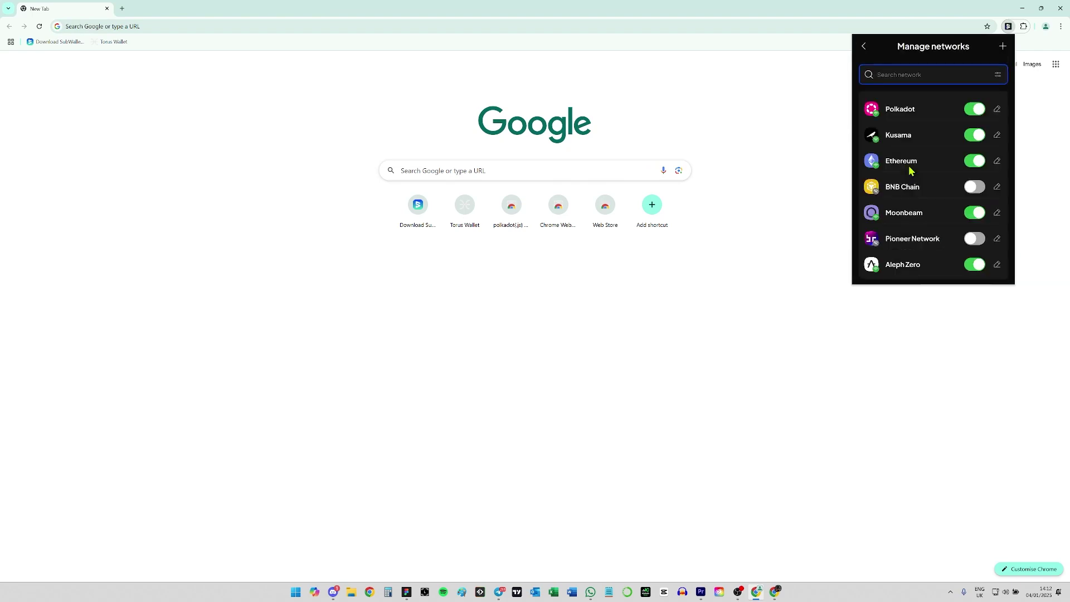
Add a network with provider URL wss://api.torus.network and save Torus mainnet.
{"action": "left_click", "coordinate": [1002, 47]}
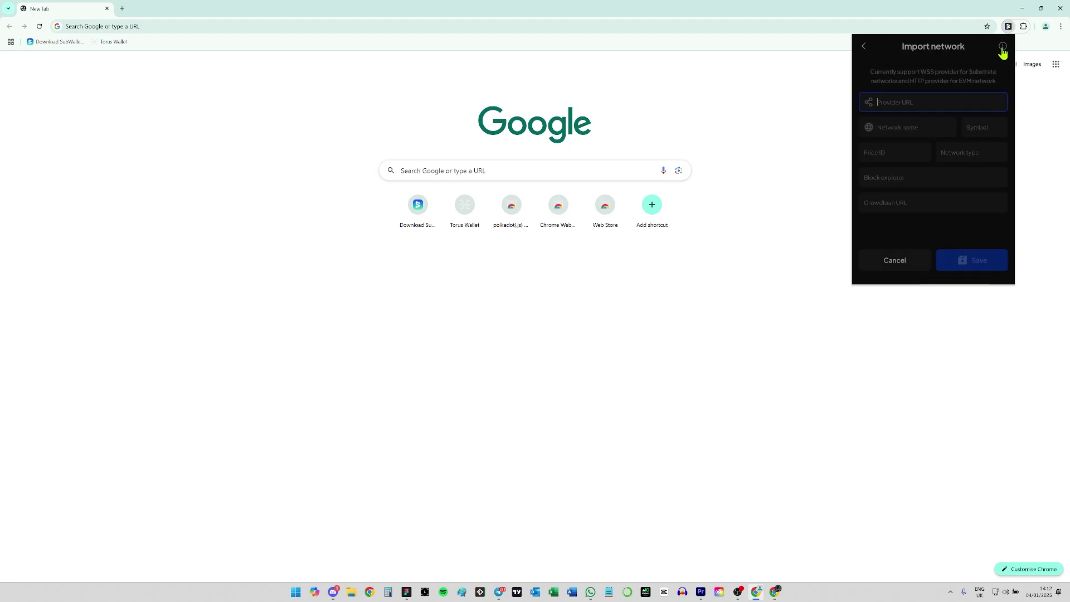
{"action": "left_click", "coordinate": [938, 106]}
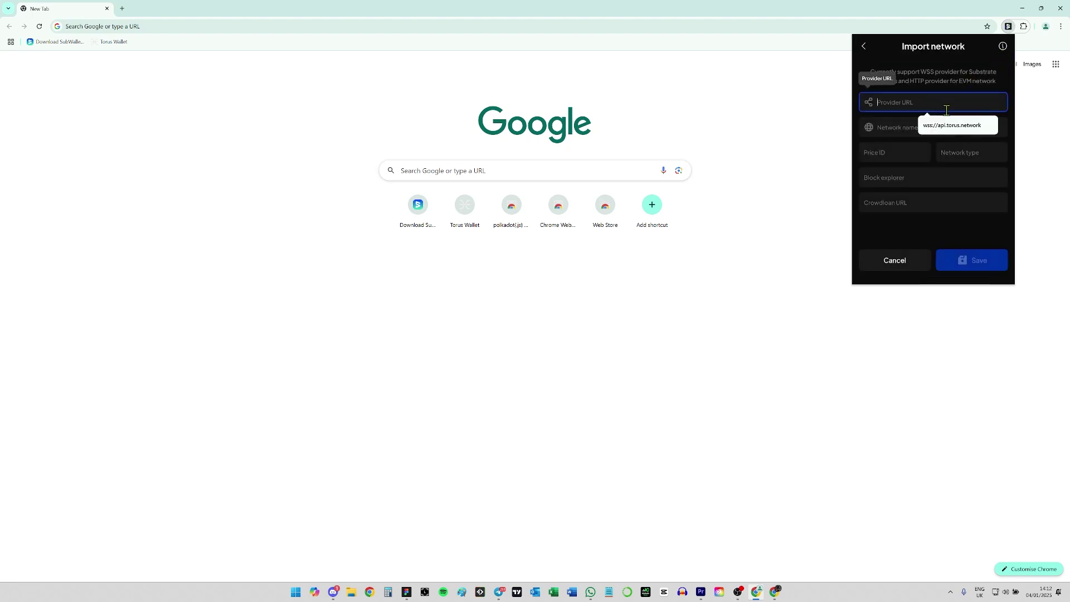
{"action": "left_click", "coordinate": [966, 125]}
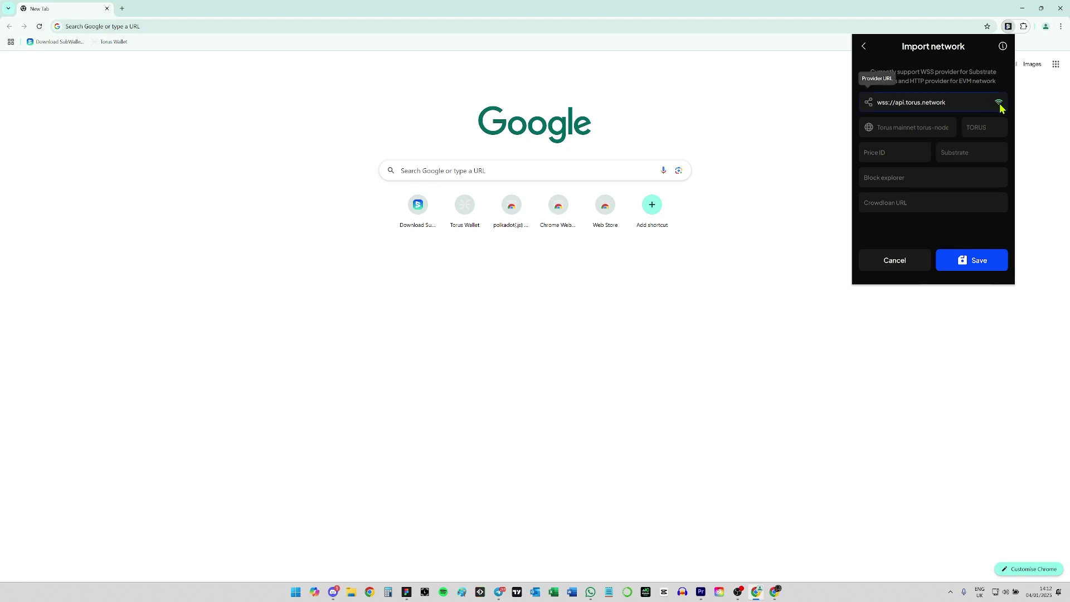
{"action": "left_click", "coordinate": [973, 265]}
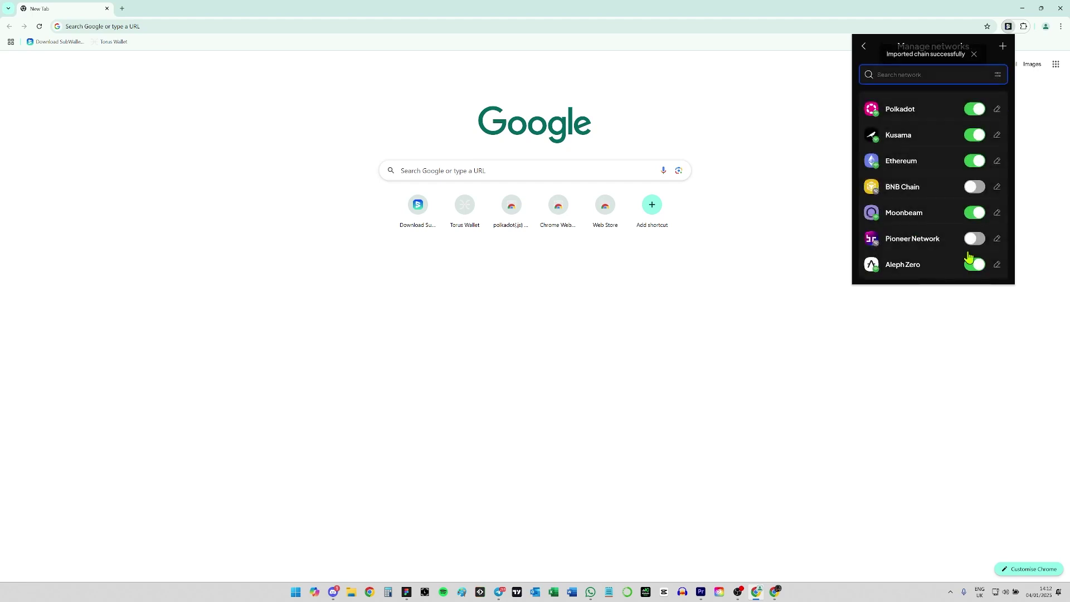
Go back twice to the wallet home and open the TORUS token's details.
{"action": "left_click", "coordinate": [864, 47]}
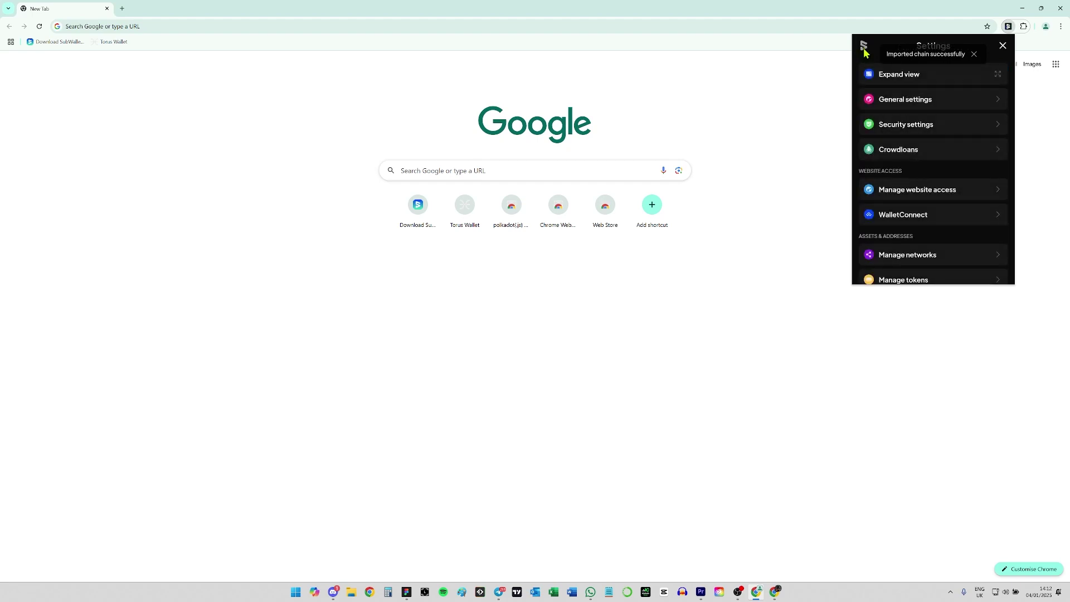
{"action": "left_click", "coordinate": [865, 49]}
{"action": "scroll", "coordinate": [923, 164], "scroll_direction": "down", "scroll_amount": 2}
{"action": "scroll", "coordinate": [923, 168], "scroll_direction": "down", "scroll_amount": 2}
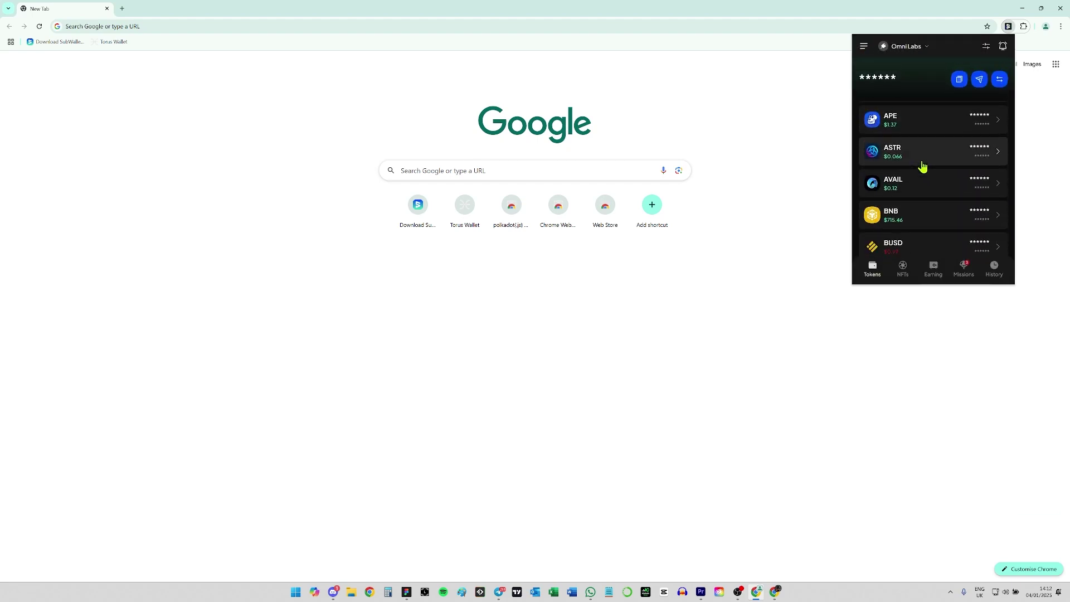
{"action": "scroll", "coordinate": [917, 166], "scroll_direction": "down", "scroll_amount": 2}
{"action": "scroll", "coordinate": [917, 167], "scroll_direction": "down", "scroll_amount": 1}
{"action": "scroll", "coordinate": [916, 172], "scroll_direction": "down", "scroll_amount": 1}
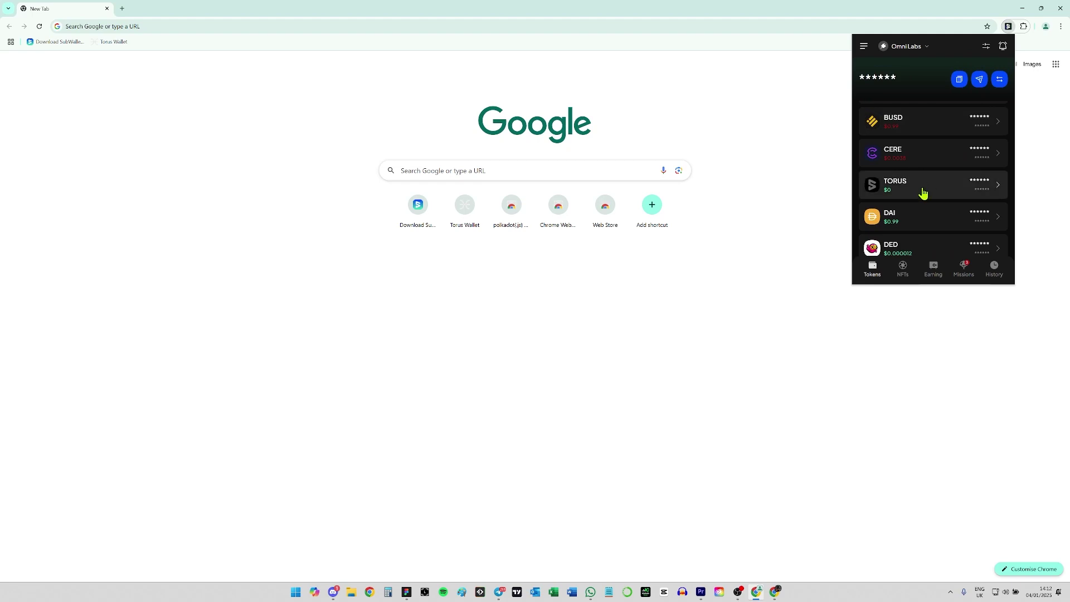
{"action": "left_click", "coordinate": [924, 193]}
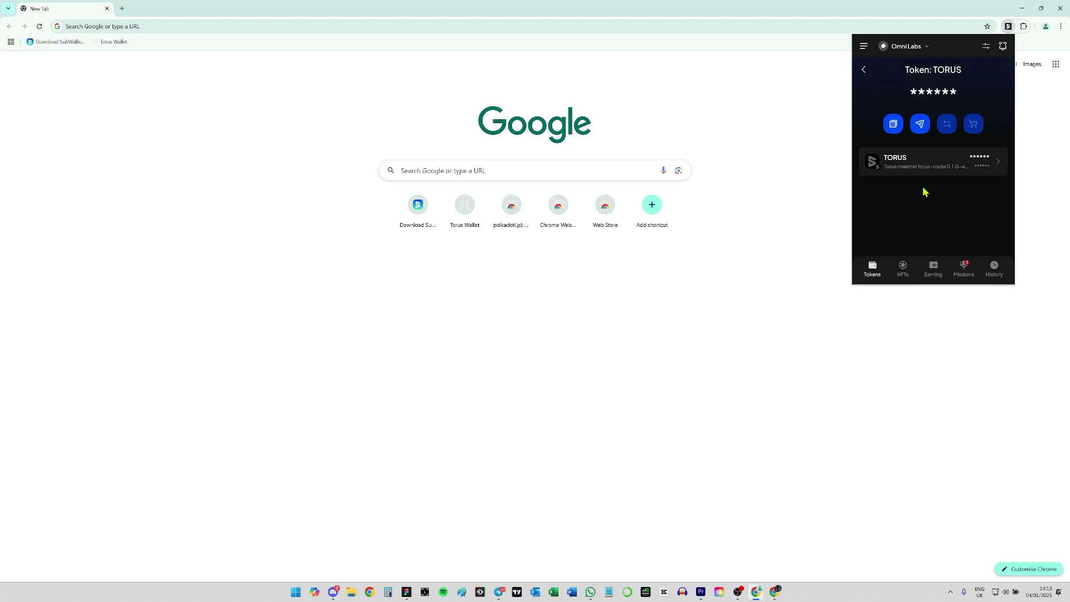